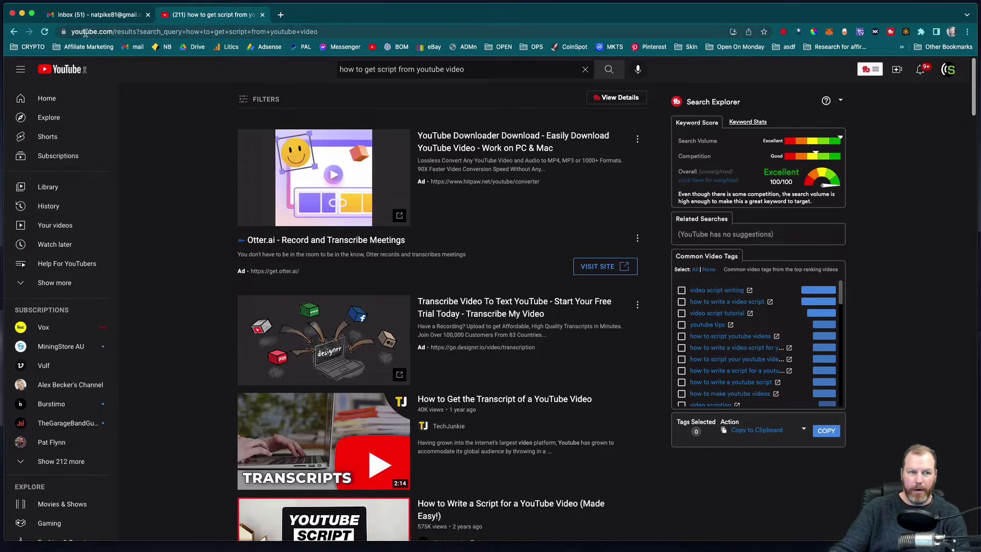
# - Open the 'City VS Country in Australia' video in a new tab and toggle its captions on, then off
pyautogui.keyDown('super'); pyautogui.click(60, 69); pyautogui.keyUp('super')
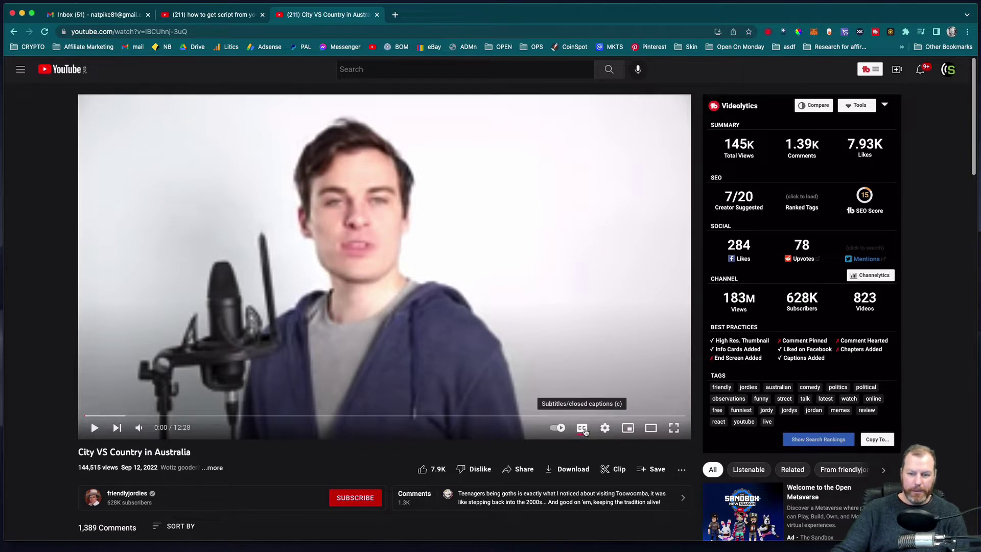
pyautogui.click(582, 429)
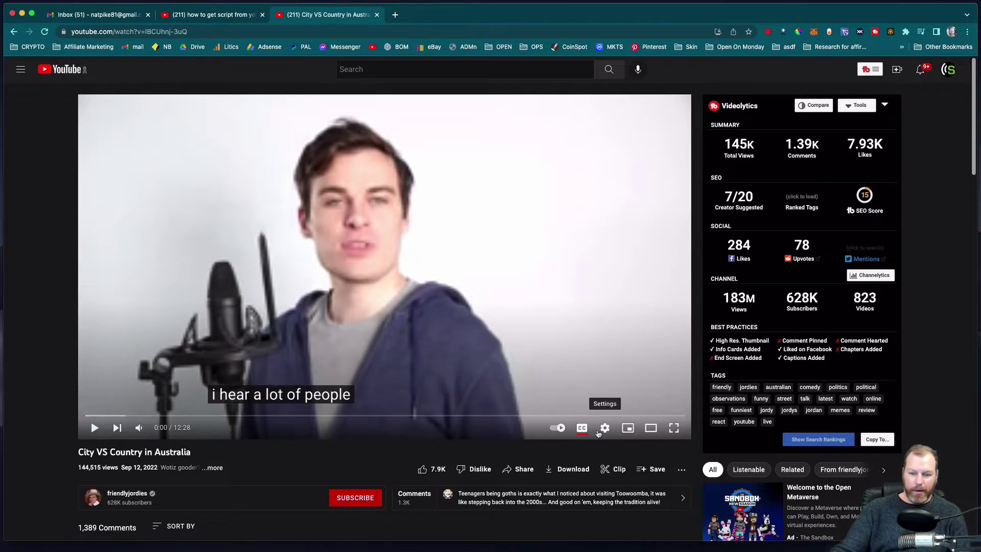
pyautogui.click(585, 432)
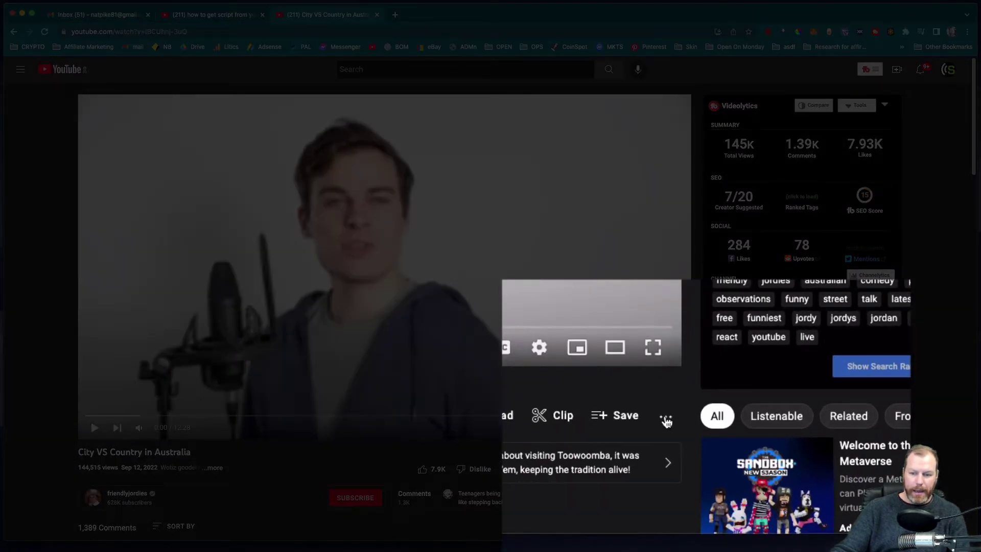
# - Show the video's transcript from the ⋯ menu and toggle its timestamps off
pyautogui.click(666, 418)
pyautogui.click(707, 482)
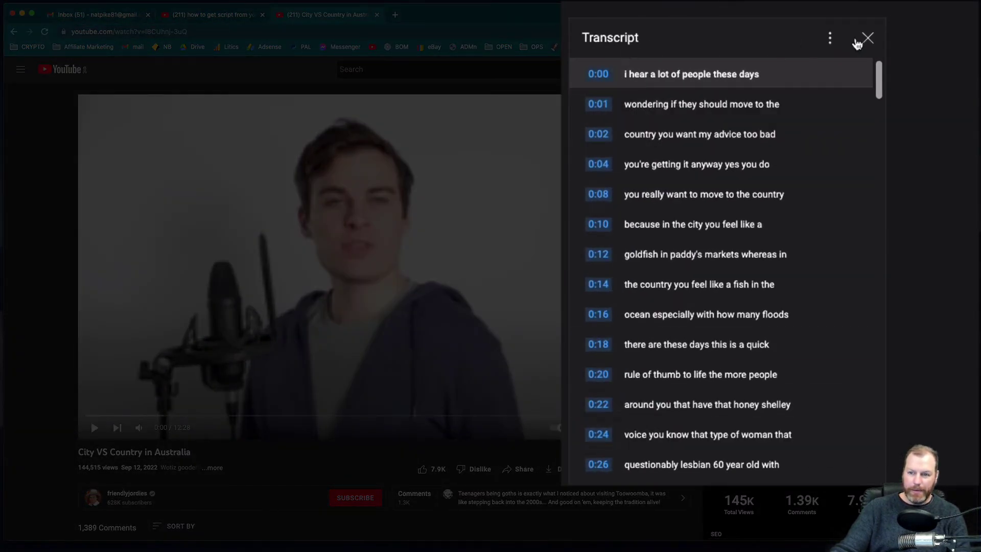
pyautogui.click(832, 43)
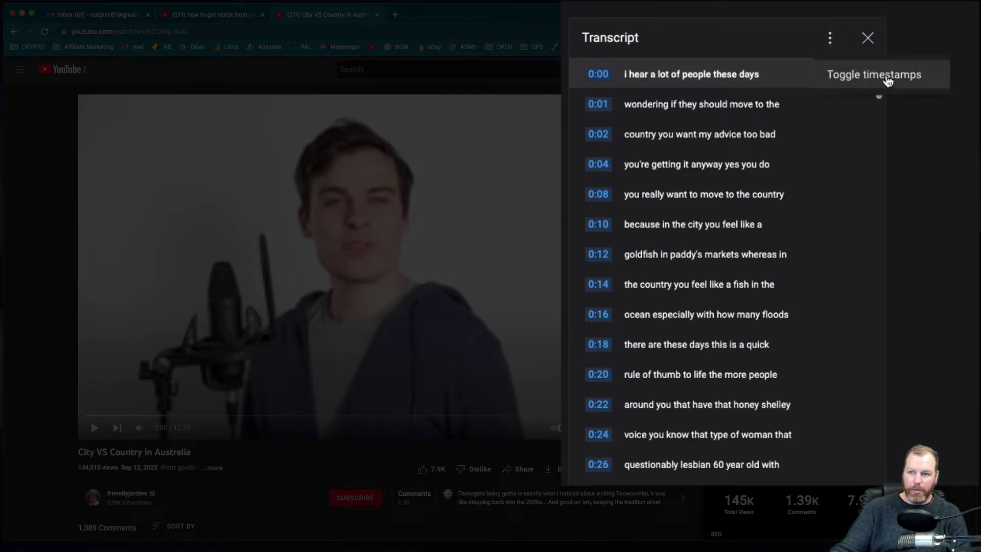
pyautogui.click(891, 77)
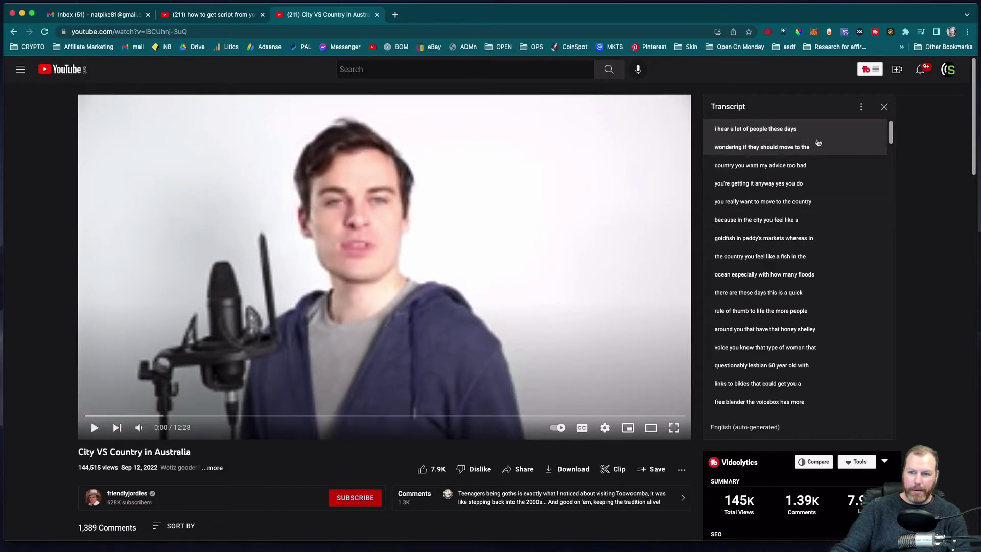
# - Select the transcript from its first line through 'please share and comment below comment'
pyautogui.moveTo(710, 131); pyautogui.dragTo(842, 376)
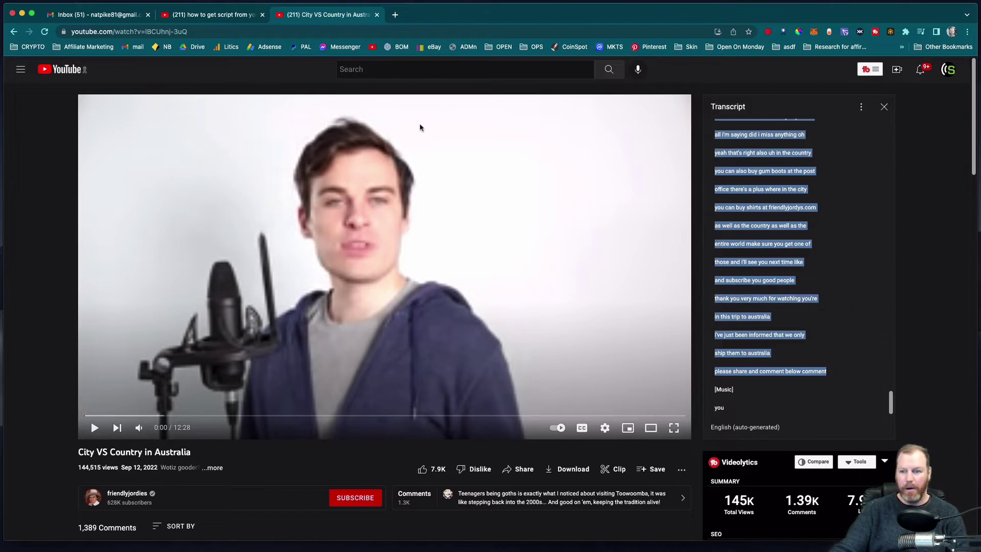
# - Paste the copied transcript into a new, enlarged TextEdit document
pyautogui.hotkey('ctrl', 'Up')
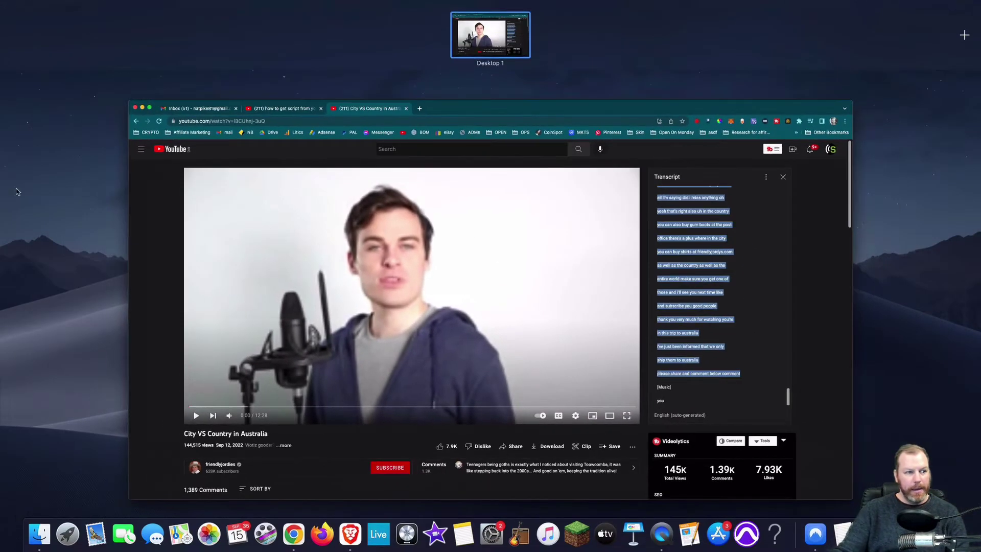
pyautogui.click(640, 316)
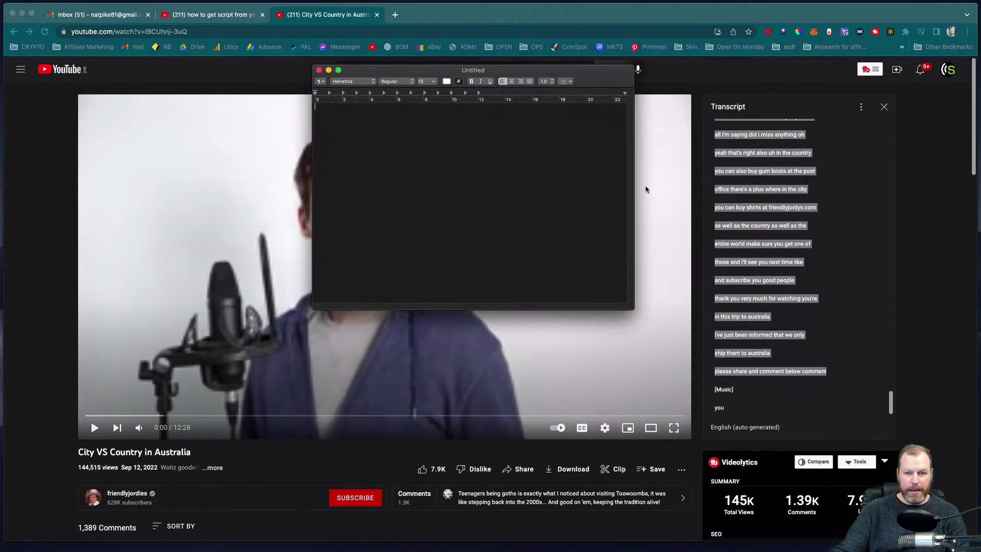
pyautogui.moveTo(640, 316); pyautogui.dragTo(869, 453)
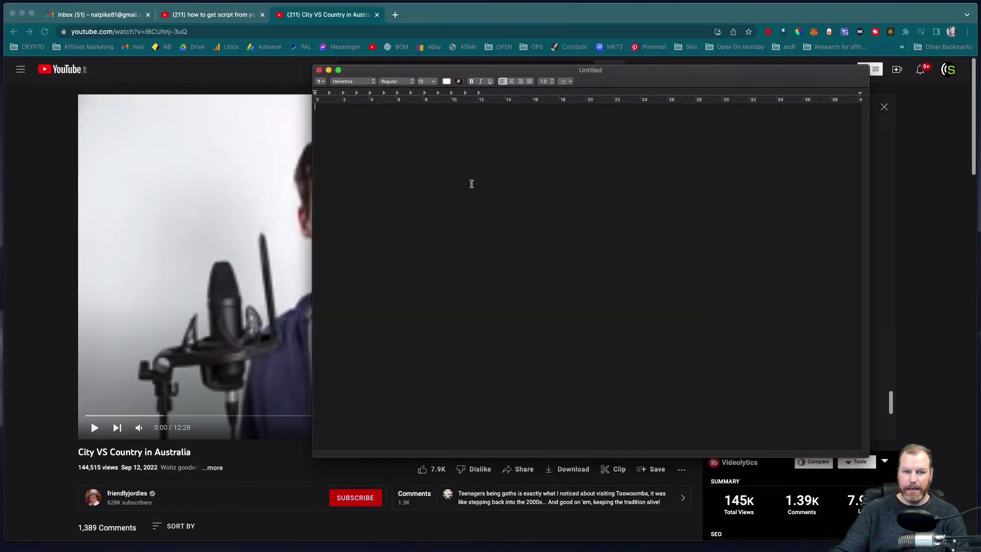
pyautogui.press('super+v')
pyautogui.scroll(5, 659, 272)
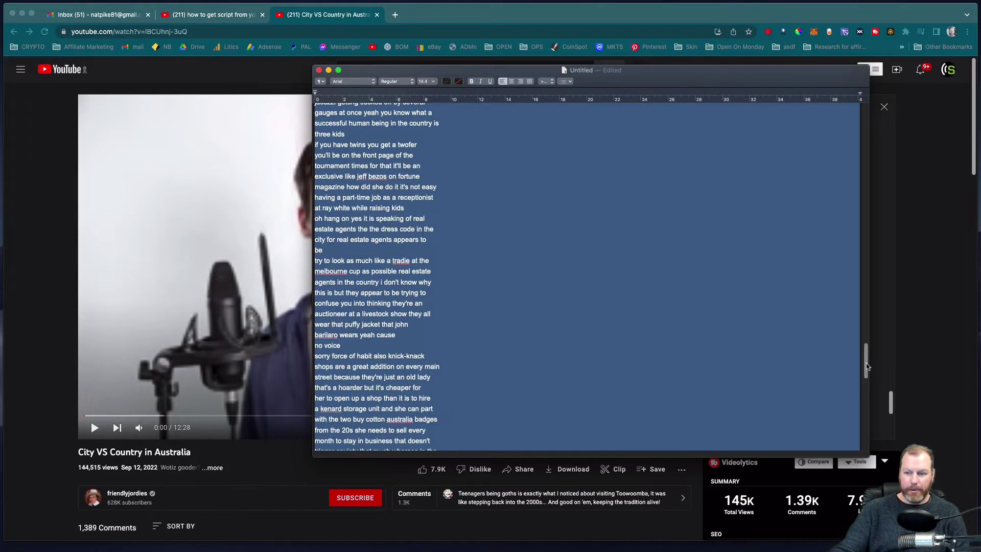
pyautogui.scroll(10, 855, 188)
pyautogui.scroll(10, 855, 188)
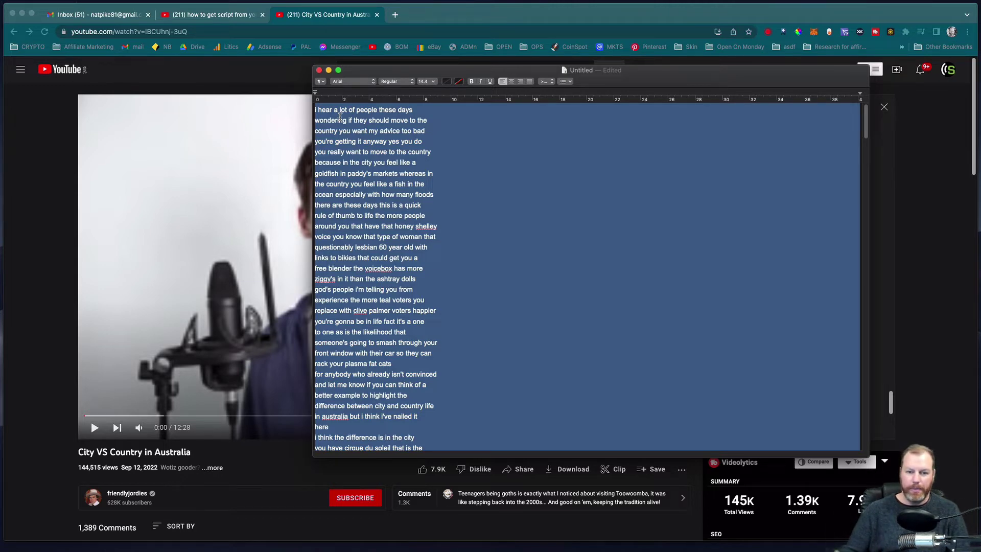
# - Select the transcript's opening passage and switch to the Pictory browser
pyautogui.click(517, 301)
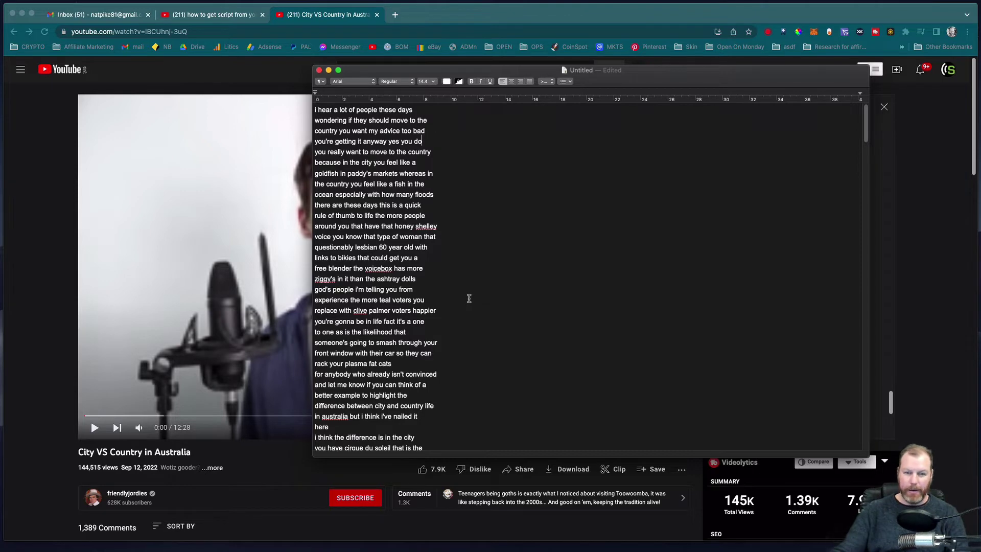
pyautogui.press('super+a')
pyautogui.click(473, 306)
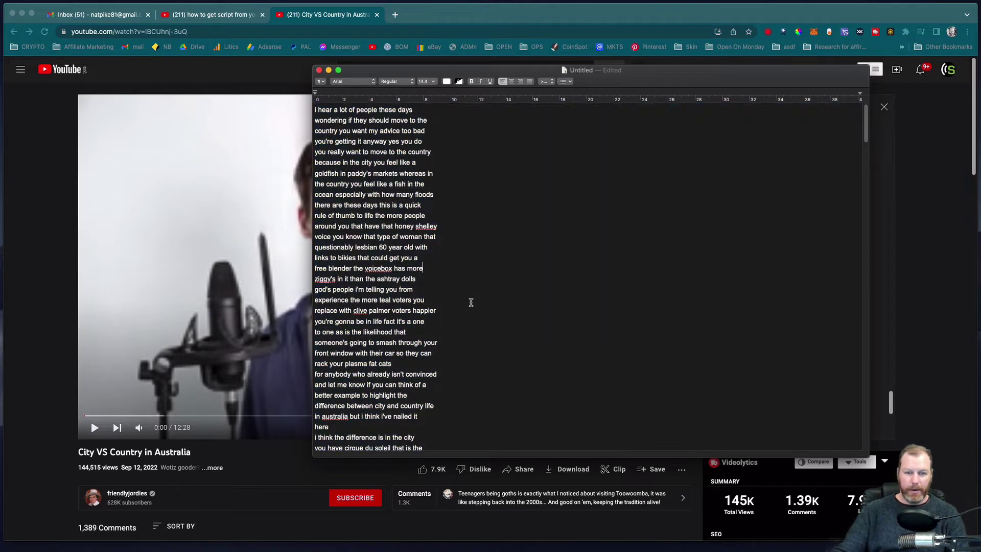
pyautogui.moveTo(474, 322); pyautogui.dragTo(312, 109)
pyautogui.press('super+c')
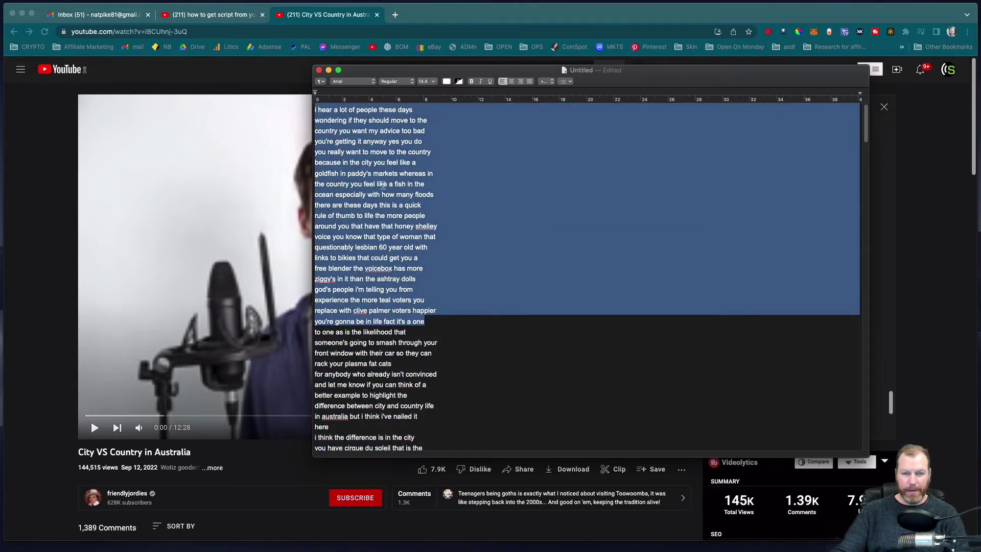
pyautogui.press('super+Tab')
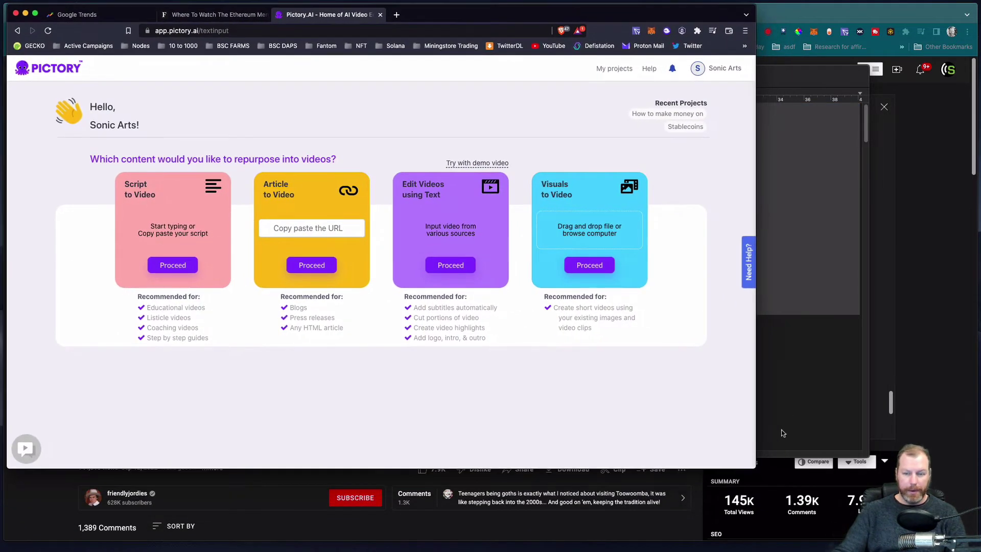
# - Start a script-to-video project, paste the 765-character passage as the script, and select it all
pyautogui.hotkey('ctrl', 'alt', 'Return')
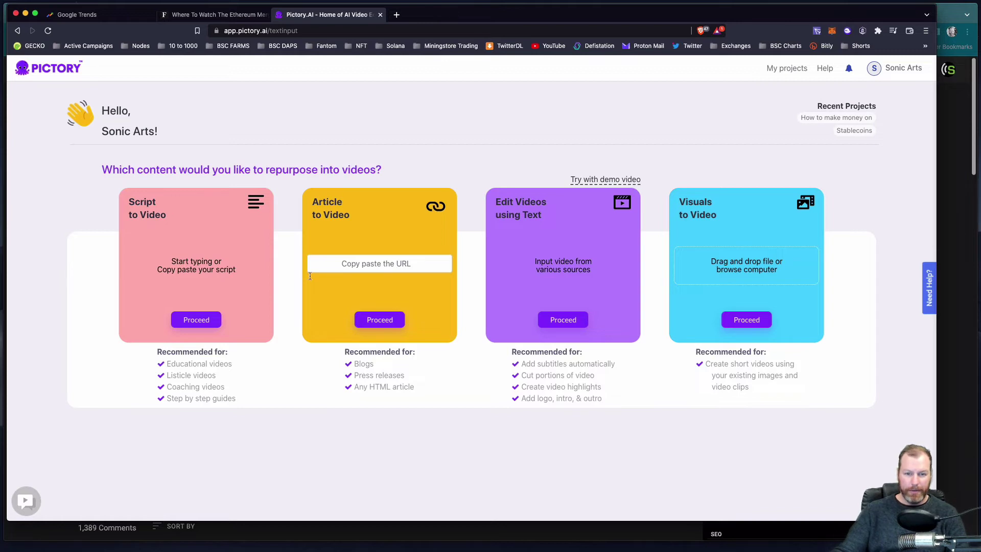
pyautogui.click(201, 319)
pyautogui.click(293, 208)
pyautogui.press('super+v')
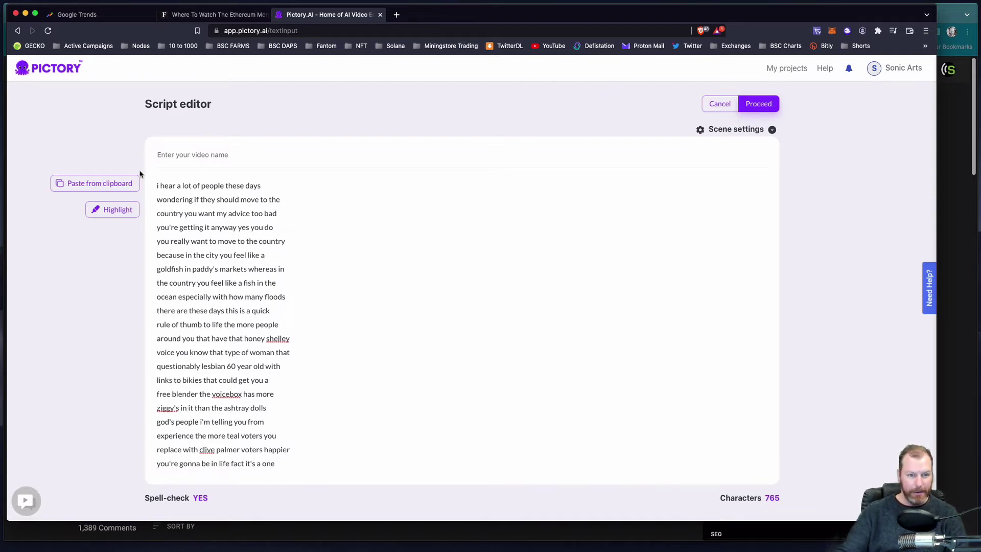
pyautogui.click(156, 186)
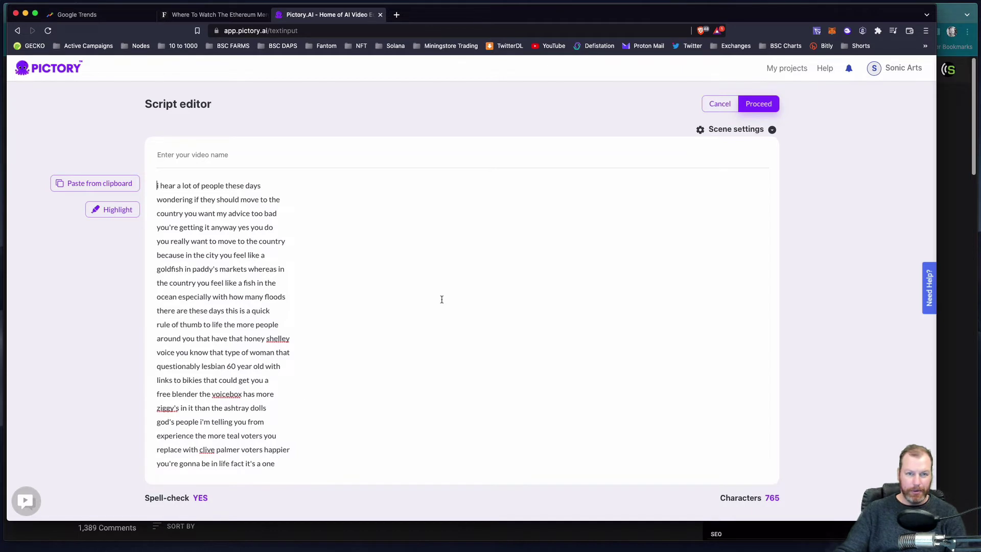
pyautogui.hotkey('ctrl', 'a')
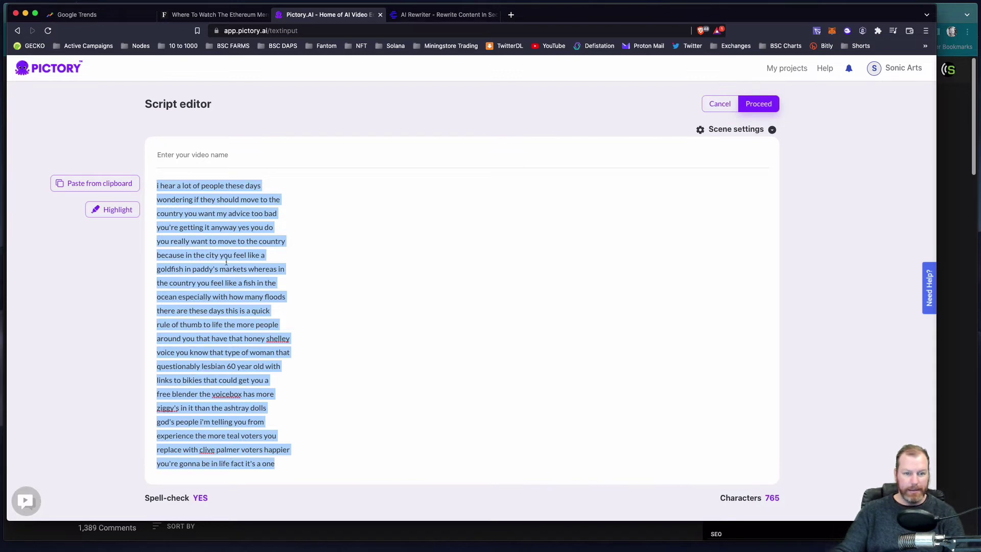
# - Glance at Copymatic's AI Rewriter page, then go back to the Pictory script tab
pyautogui.hotkey('ctrl', 'Tab')
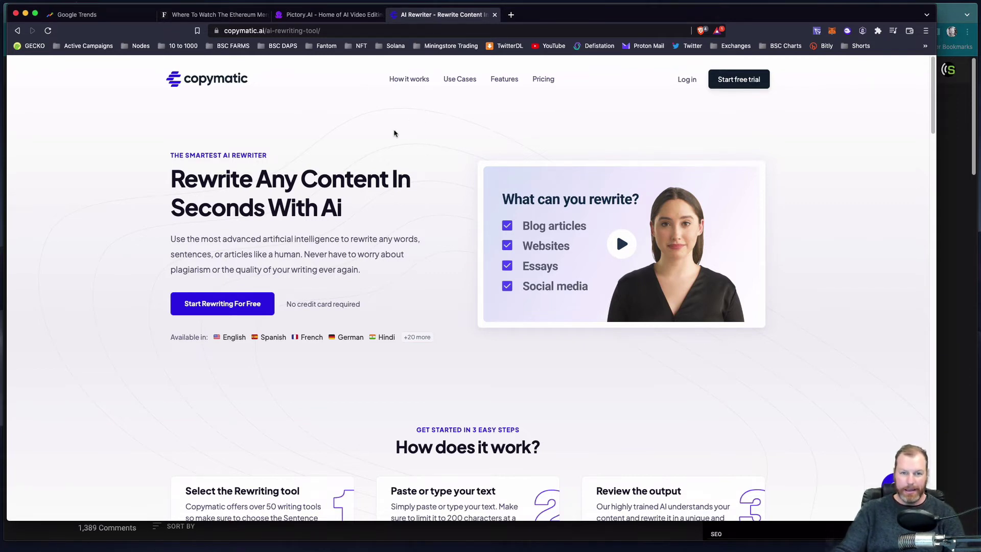
pyautogui.click(290, 17)
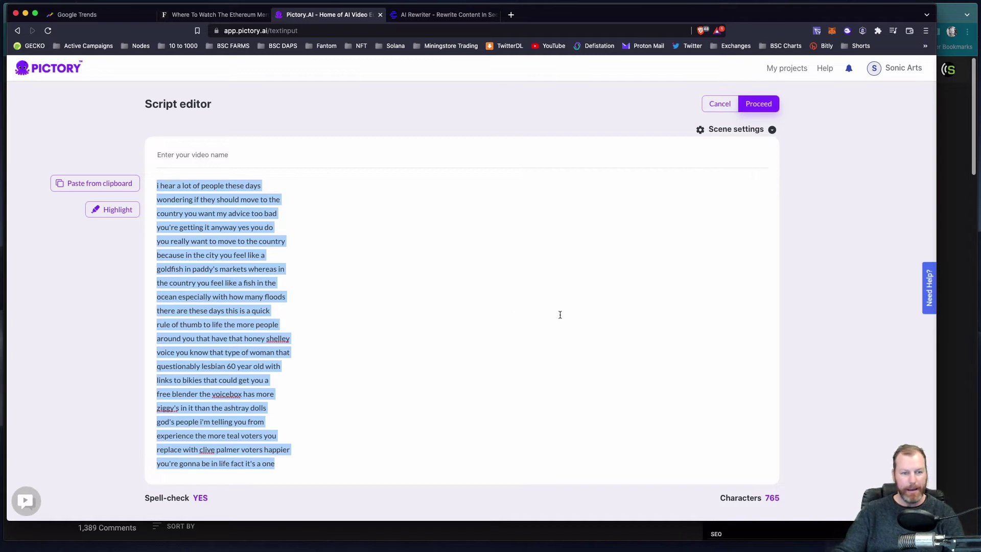
# - Proceed from the script, pick the Red ink template and keep 16:9 to build the storyboard
pyautogui.click(305, 318)
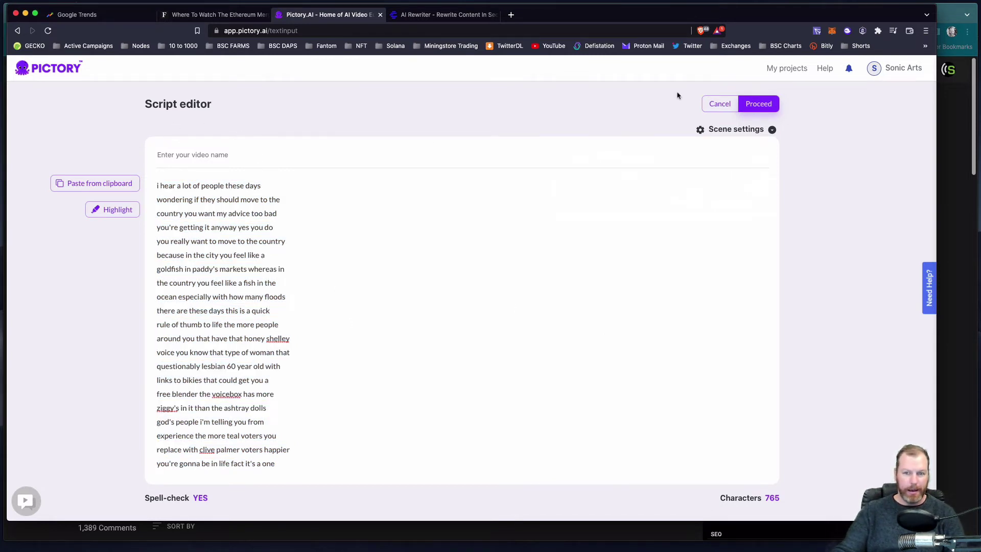
pyautogui.click(772, 111)
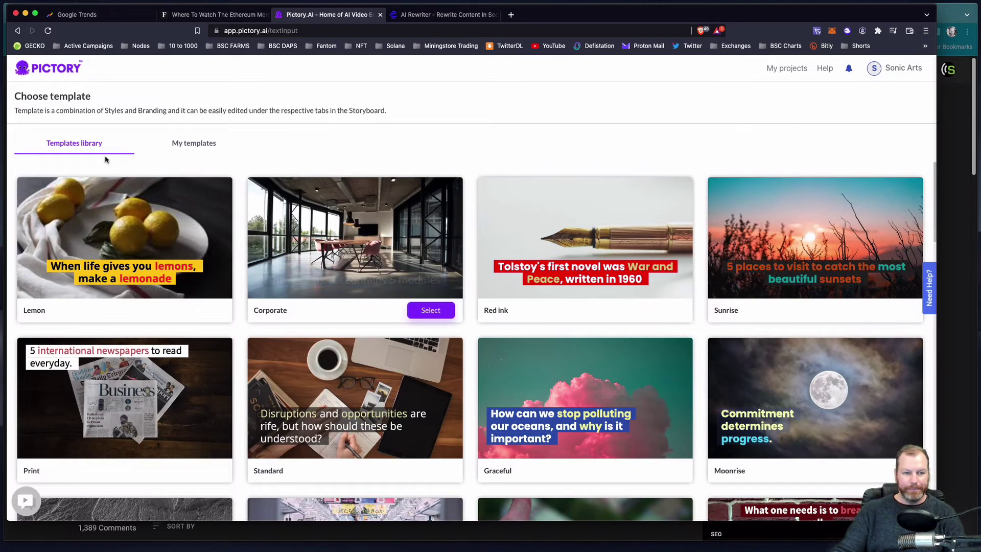
pyautogui.moveTo(627, 223)
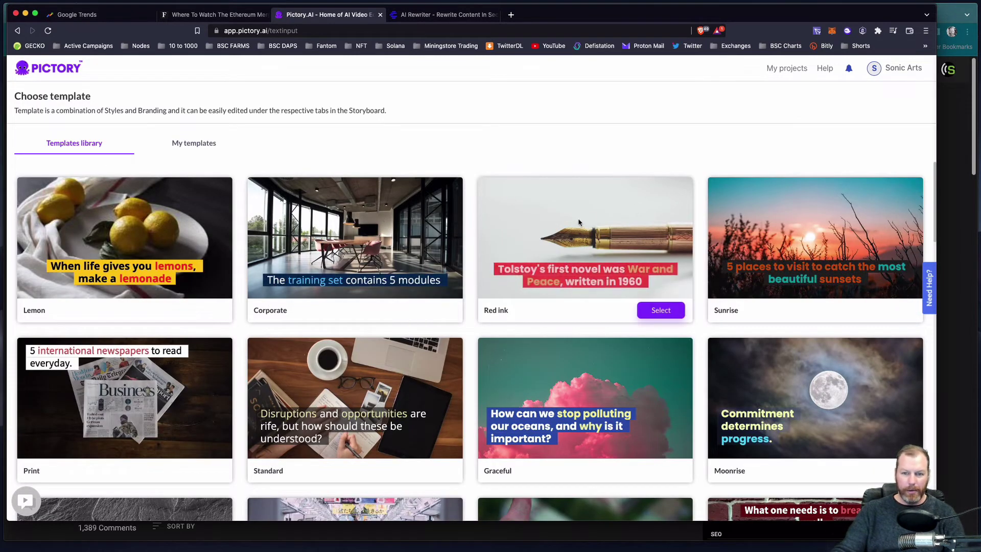
pyautogui.click(654, 309)
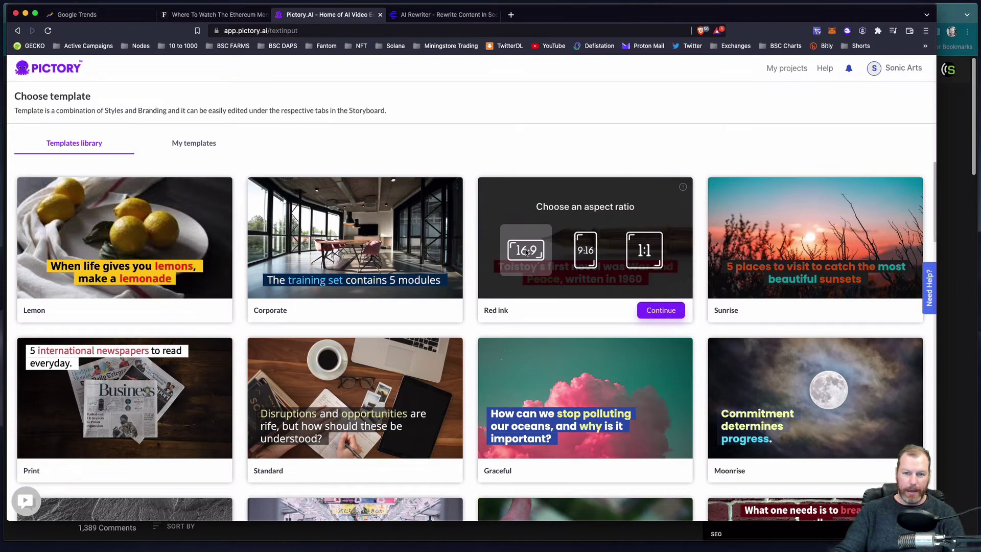
pyautogui.click(661, 310)
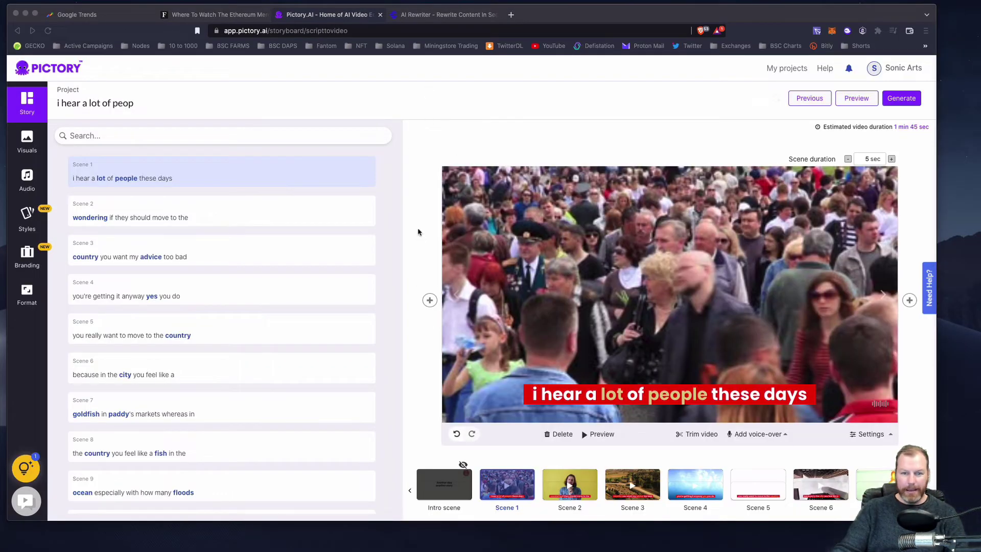
# - Preview Scenes 2 to 5 in the Story list, checking each scene's clip and caption
pyautogui.click(399, 225)
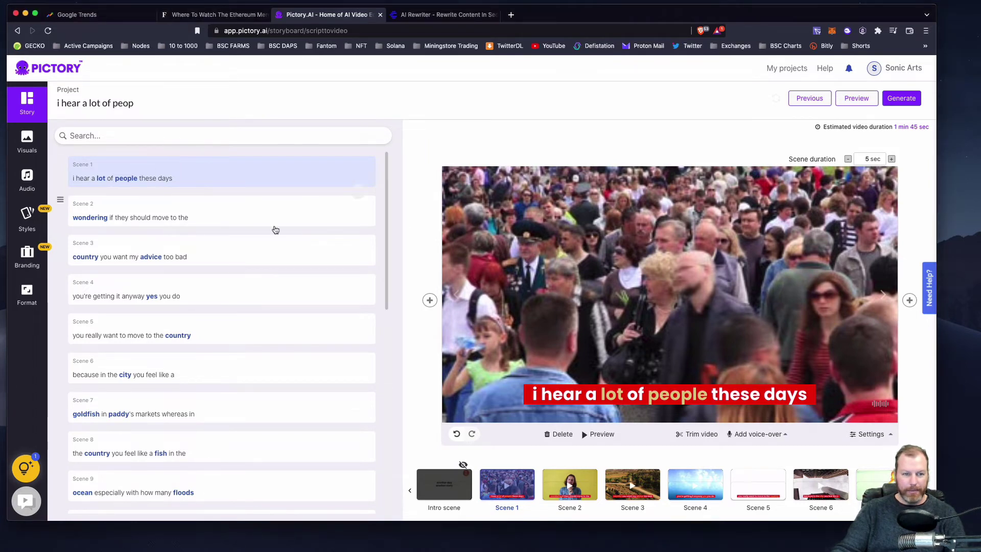
pyautogui.click(270, 223)
pyautogui.click(263, 255)
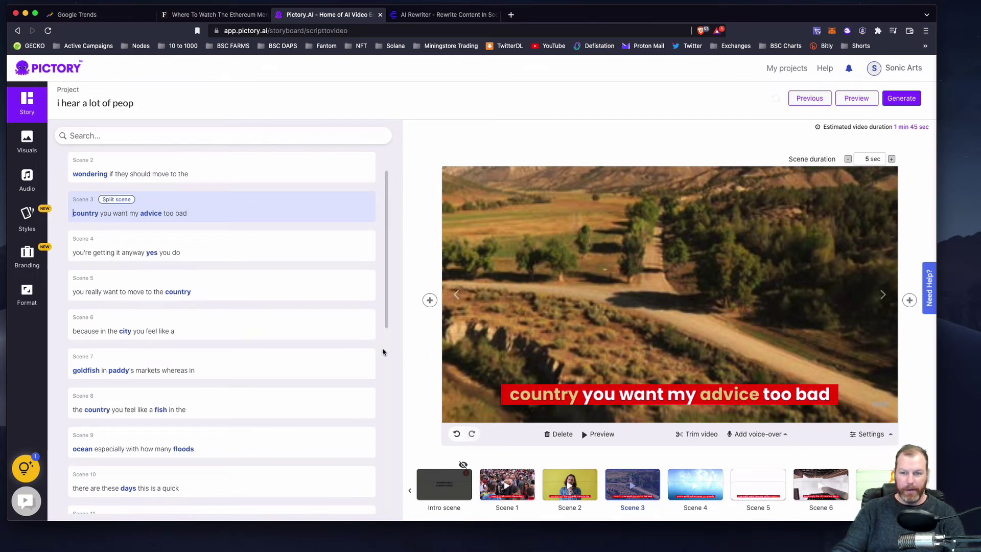
pyautogui.scroll(2, 260, 194)
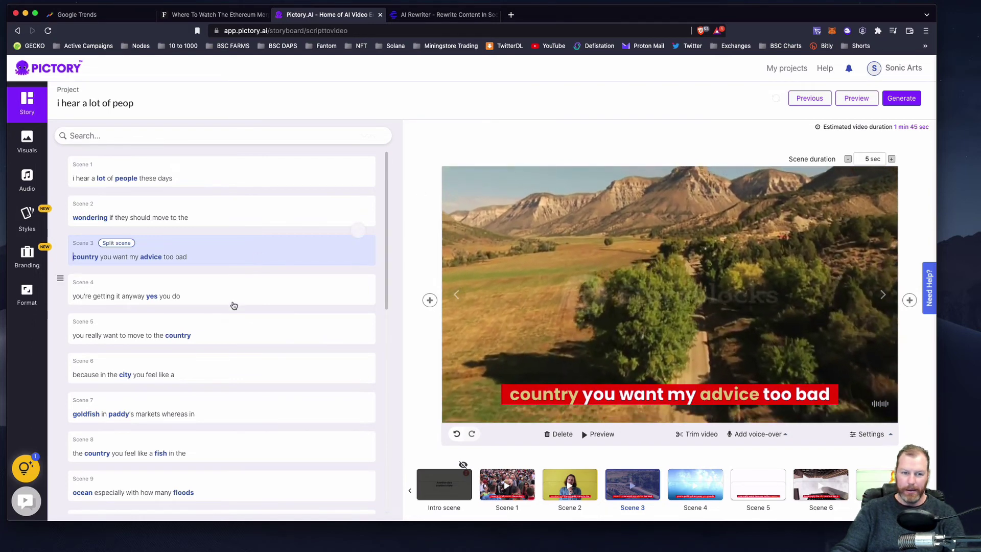
pyautogui.click(232, 293)
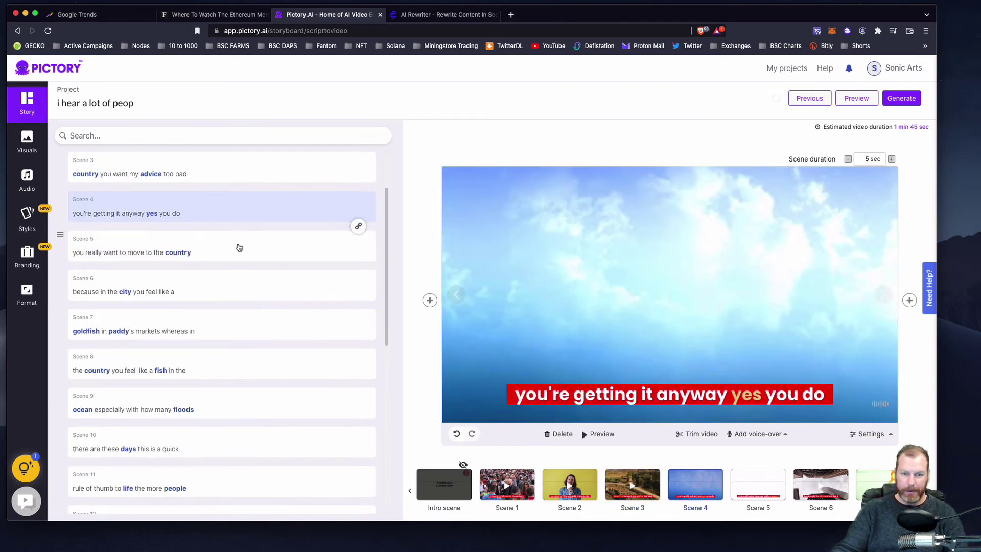
pyautogui.click(237, 248)
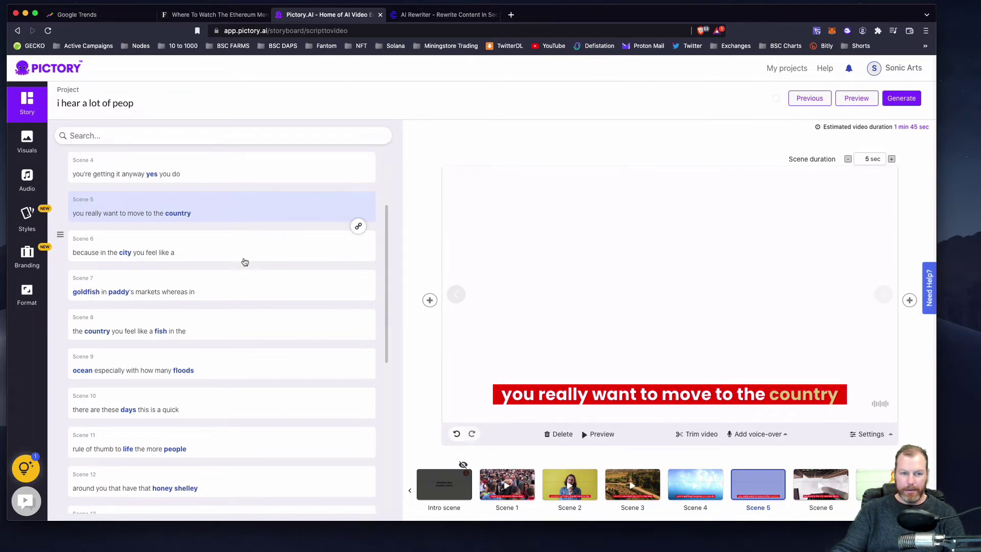
pyautogui.scroll(3, 241, 259)
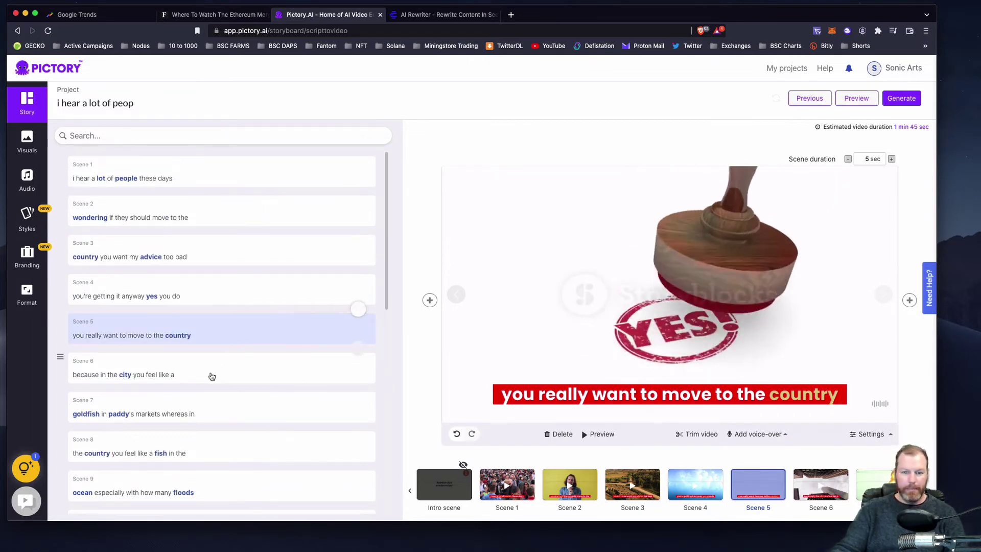
pyautogui.click(250, 373)
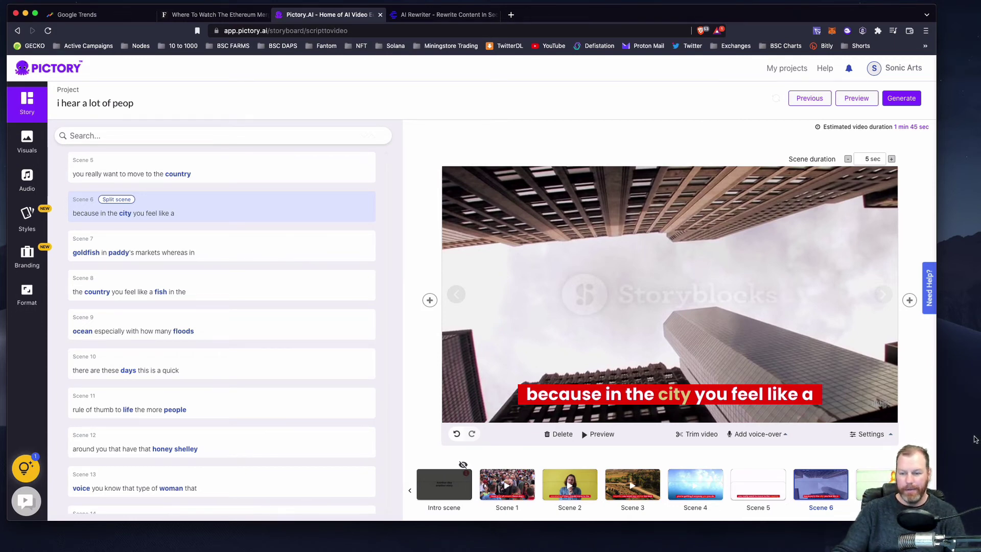
pyautogui.hotkey('ctrl', 'Tab')
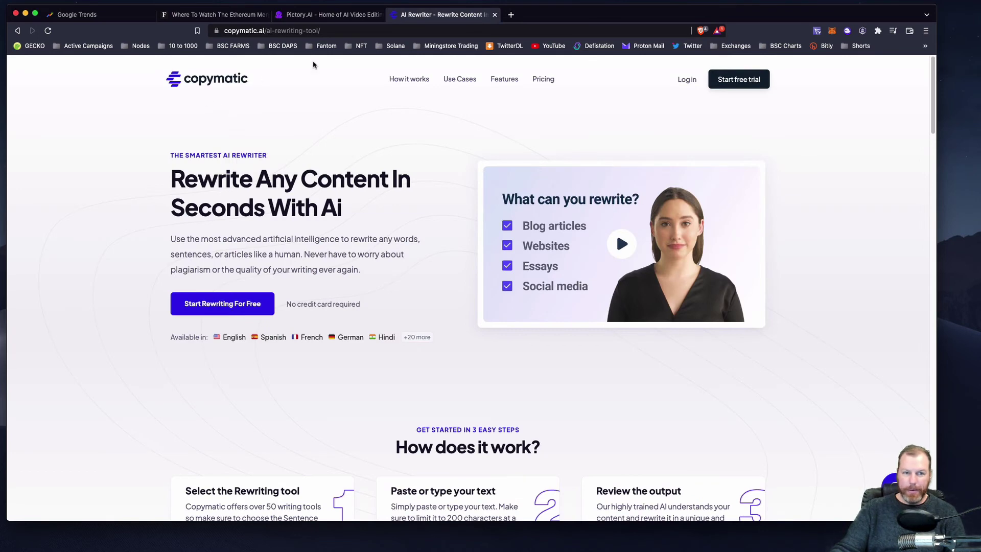
pyautogui.click(334, 15)
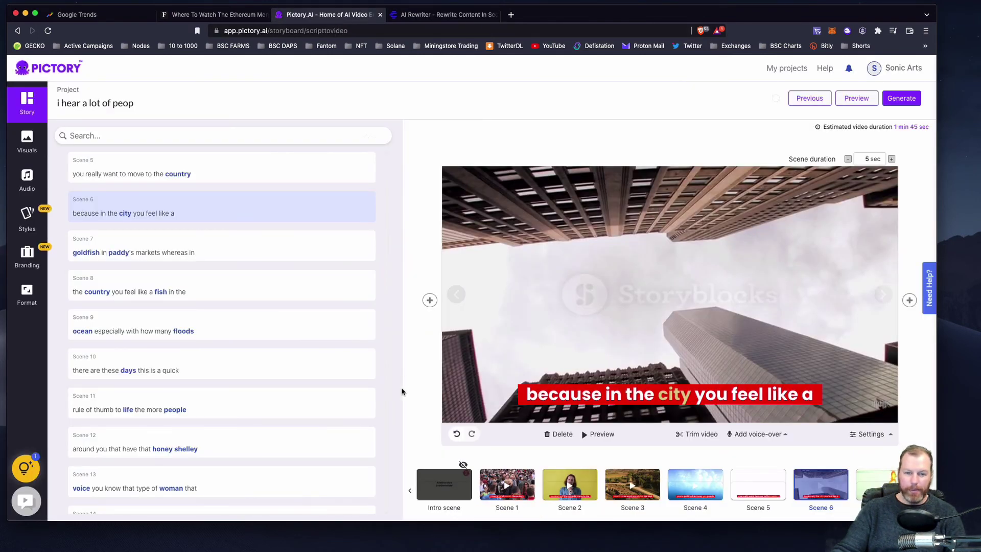